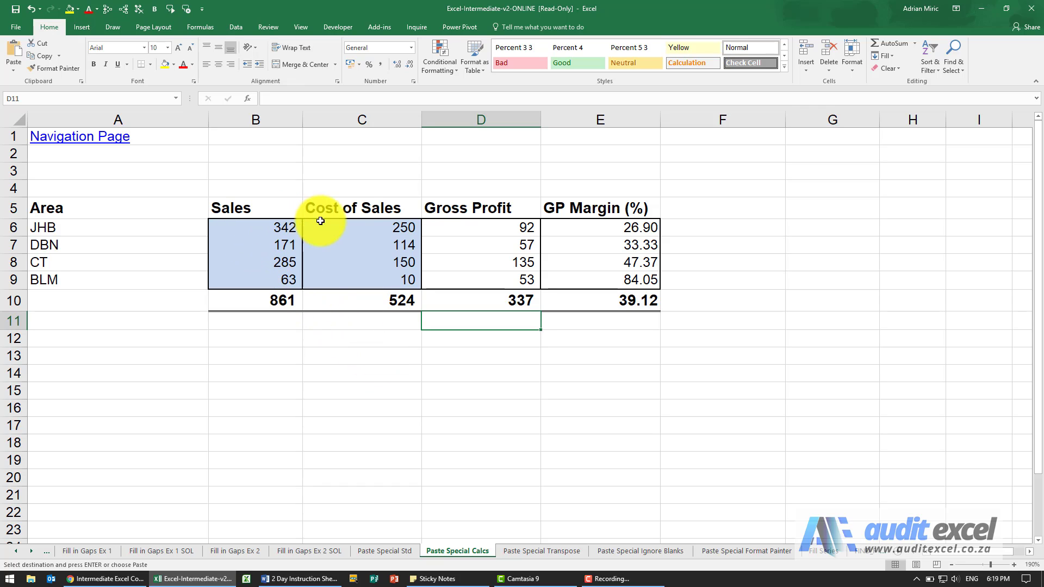
Select the JHB Cost of Sales cell C6 (250) after checking the DBN formula below it.
click(363, 224)
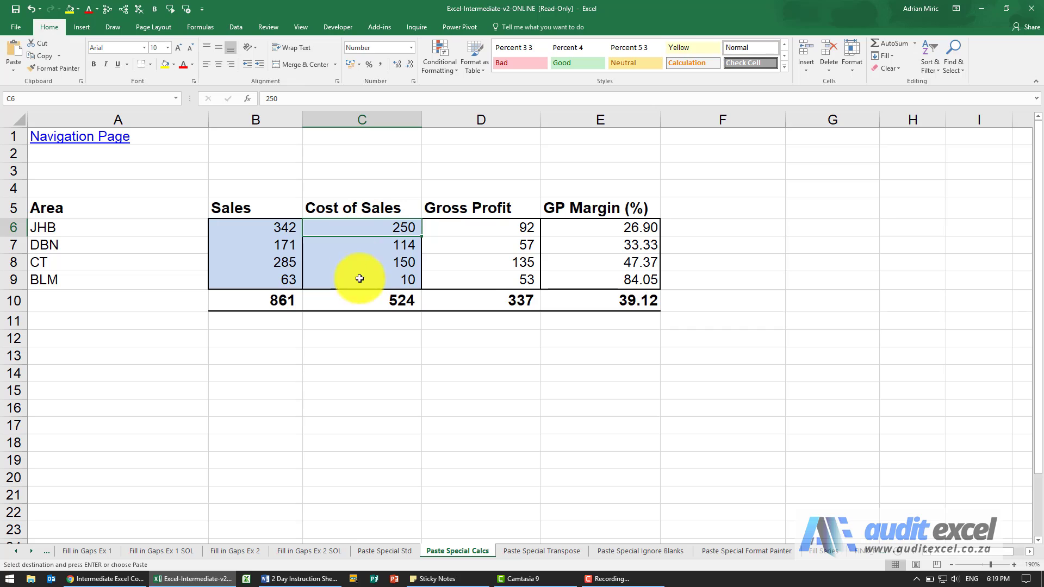
click(354, 243)
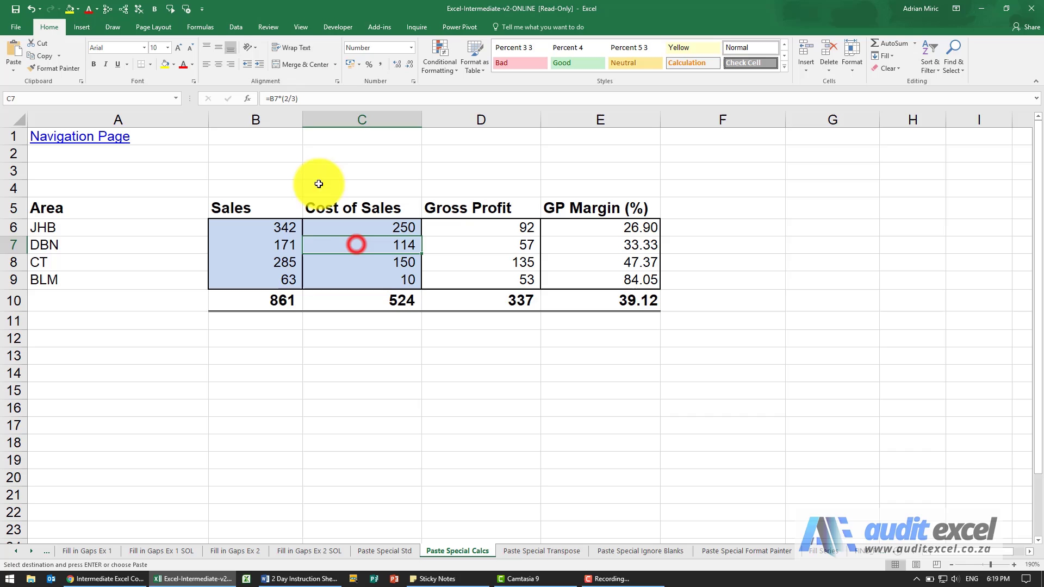
click(349, 262)
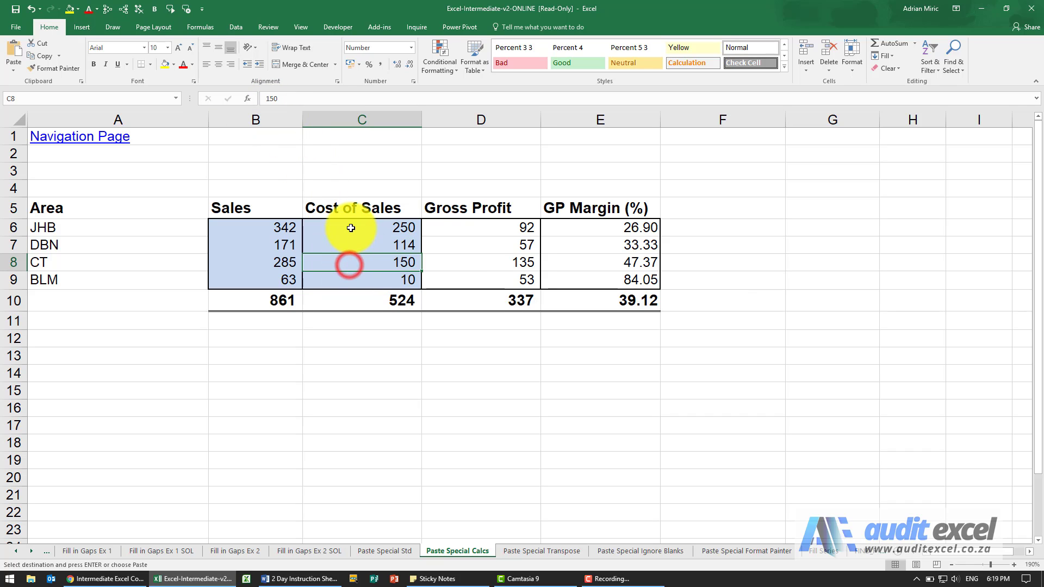
click(350, 226)
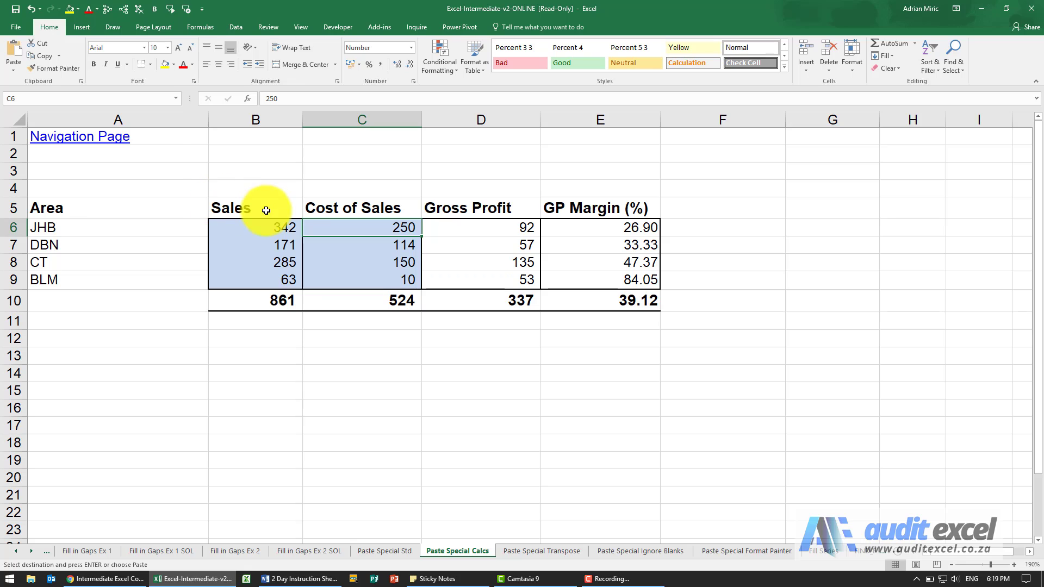
Open Paste Special from the Paste dropdown, cancel it, clear the copy and select empty cell C12.
click(13, 72)
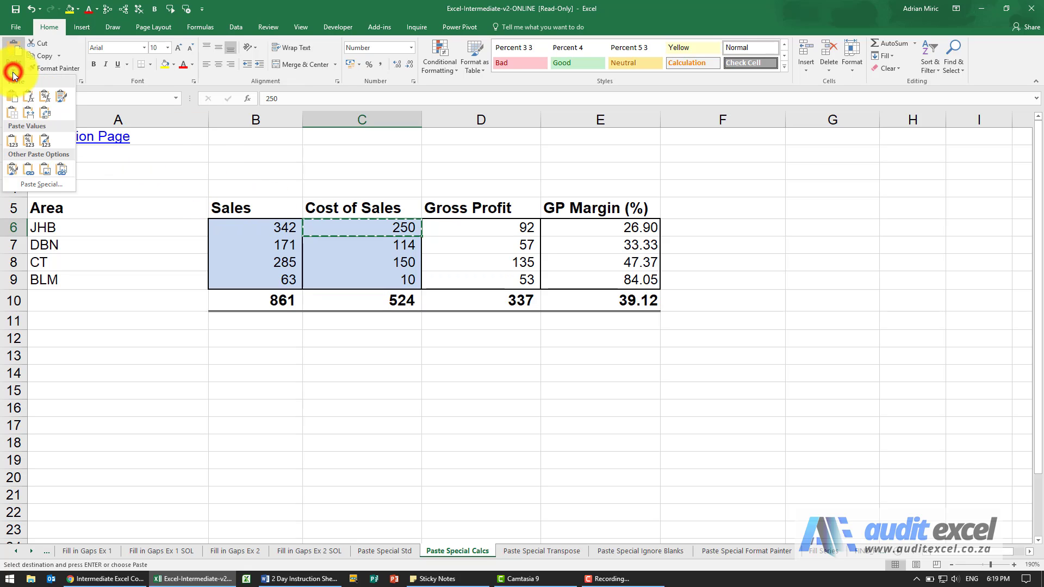
click(42, 183)
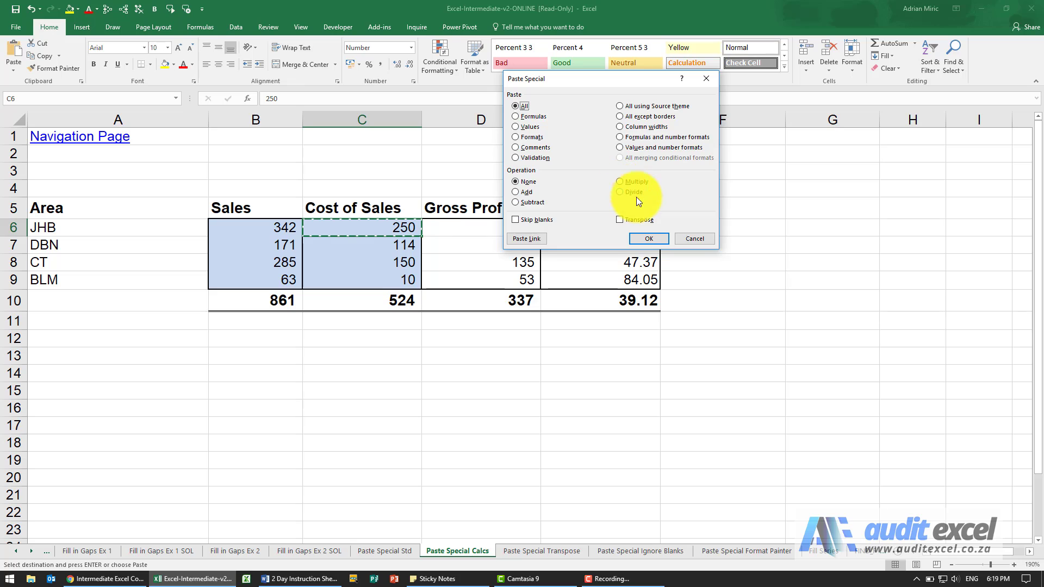
click(687, 238)
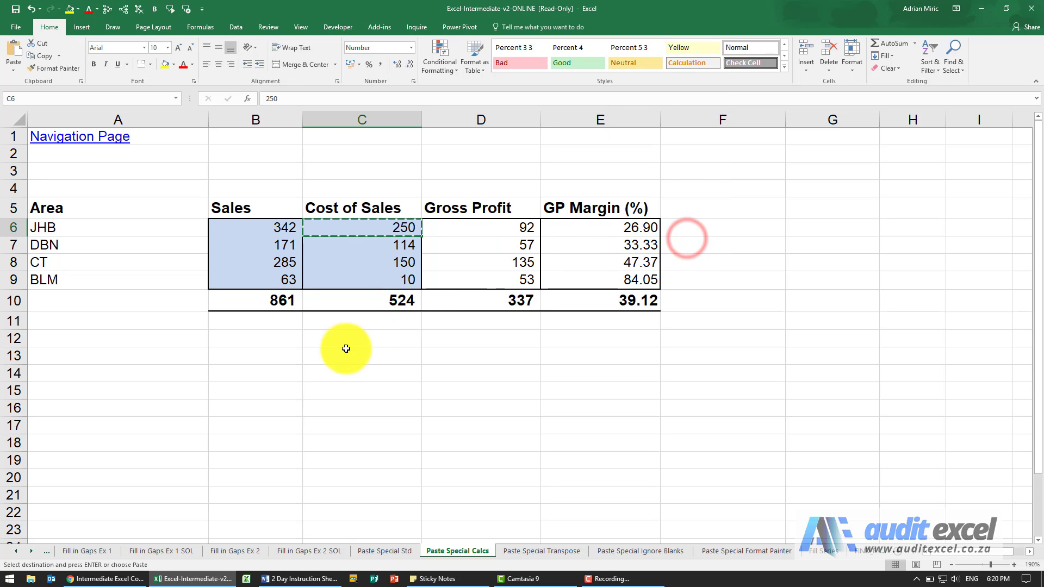
key(Escape)
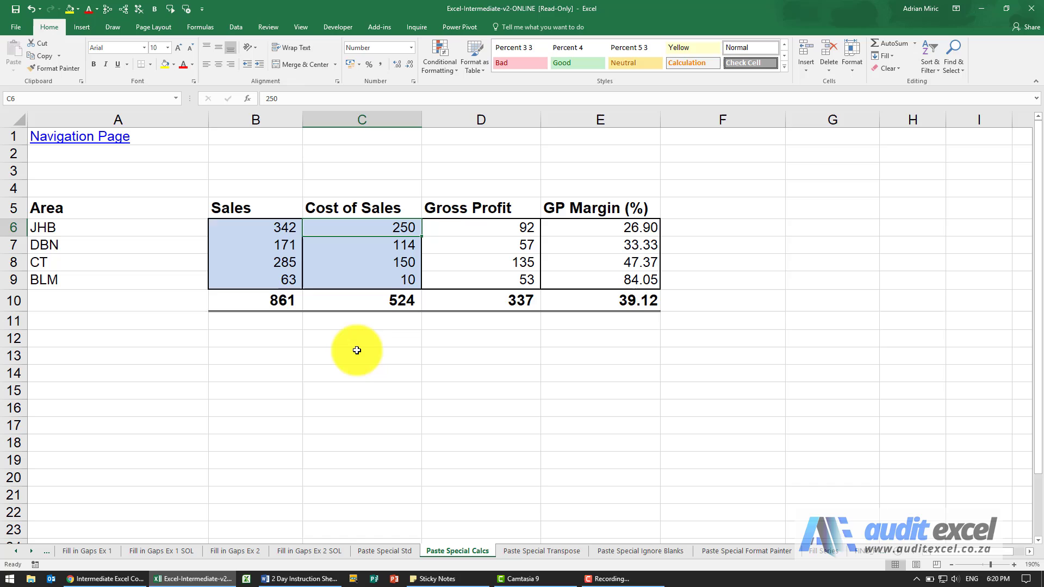
click(361, 340)
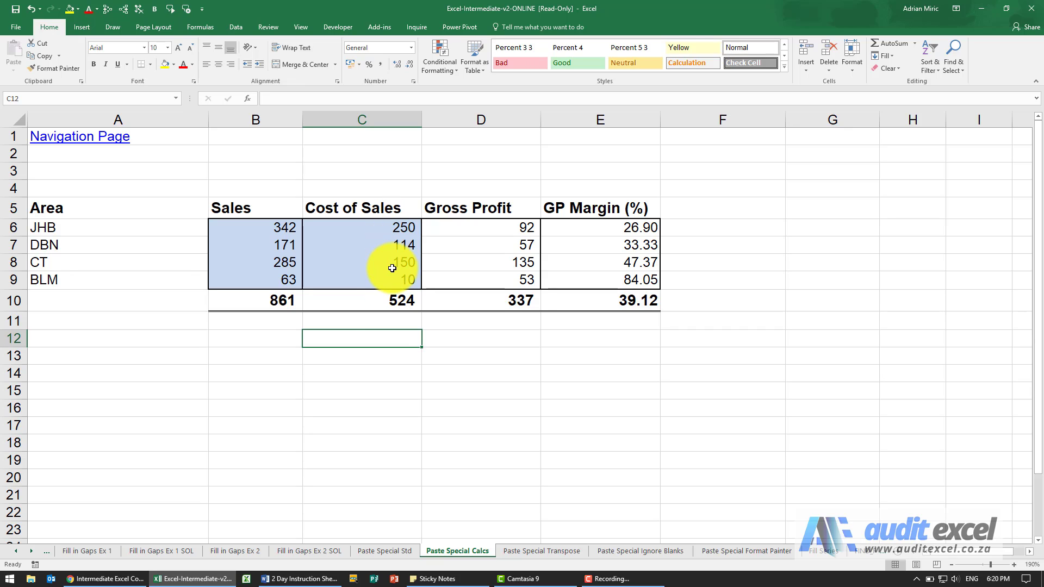
Enter -1 in C12 below the table and copy it.
click(375, 343)
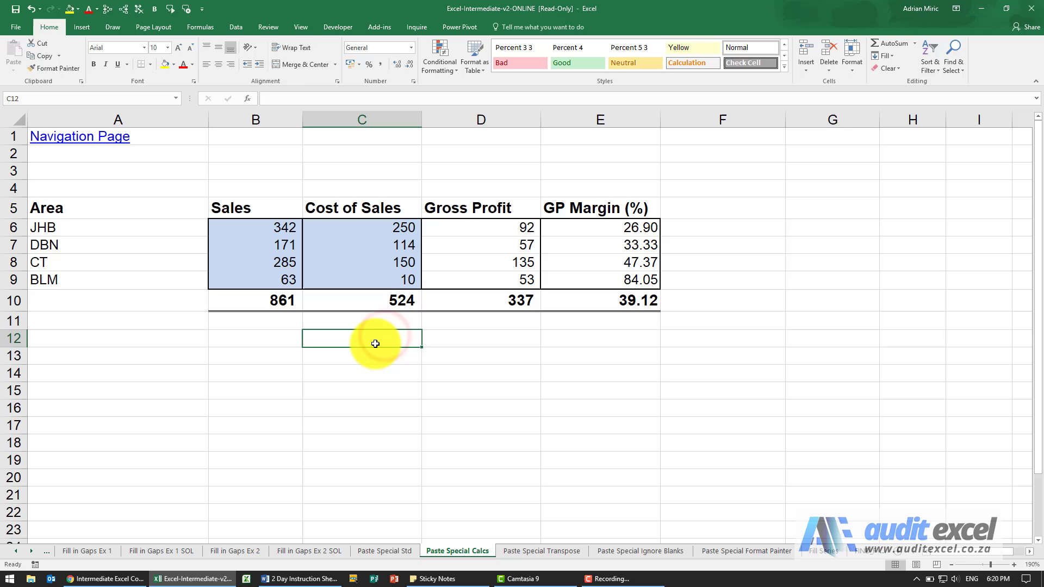
text(-1)
key(Return)
click(375, 343)
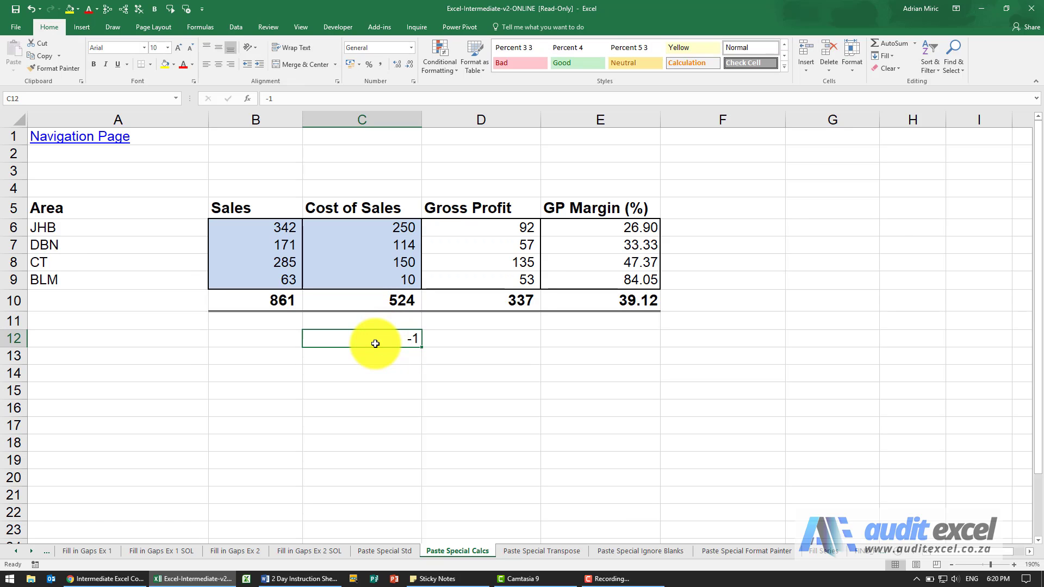
key(ctrl+c)
Trial-multiply the Cost of Sales figures C6:C9 by the copied -1 via Paste Special Multiply.
click(383, 222)
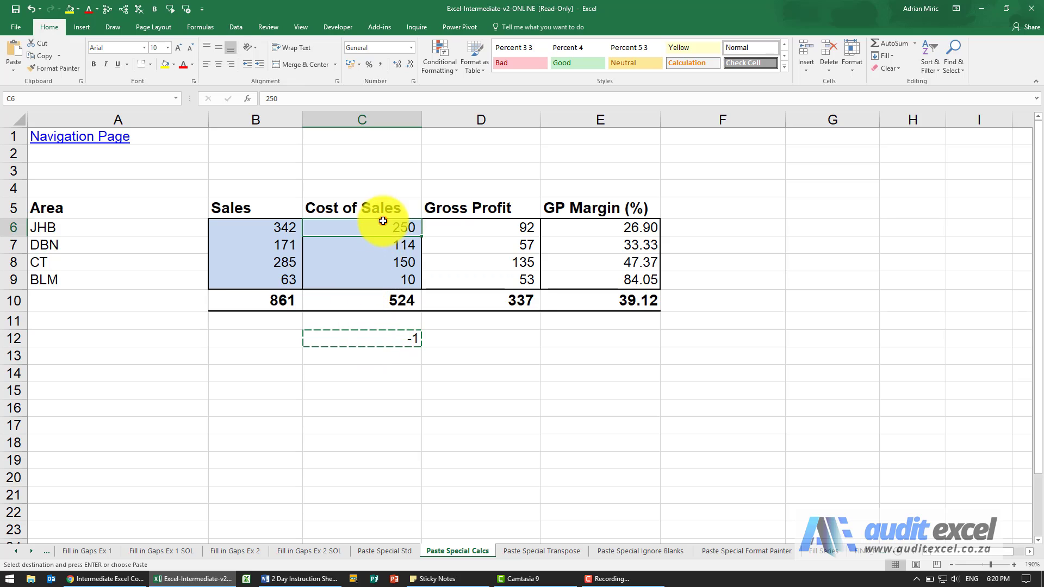
drag(382, 221, 376, 282)
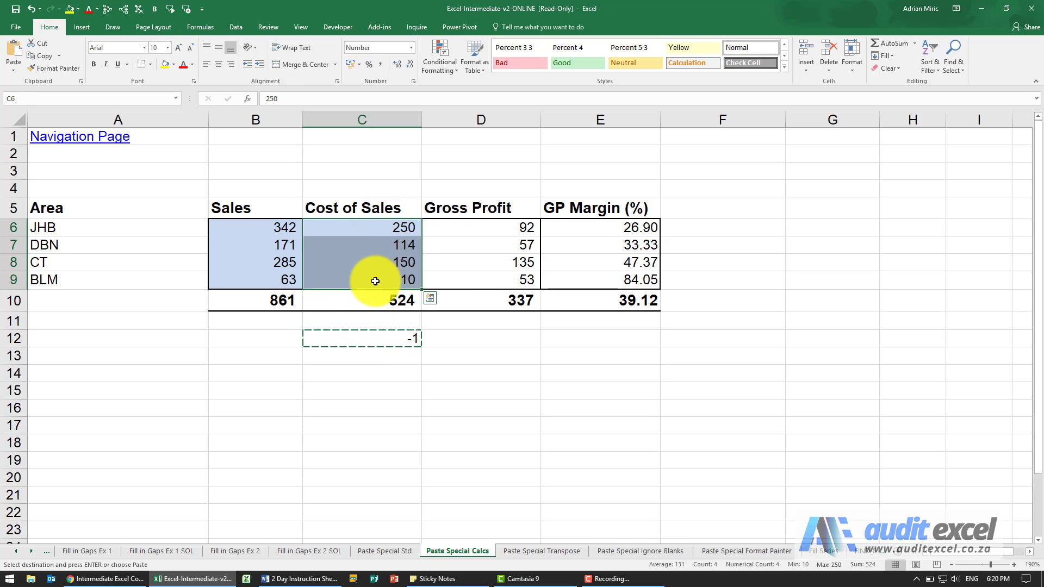
click(14, 69)
click(41, 185)
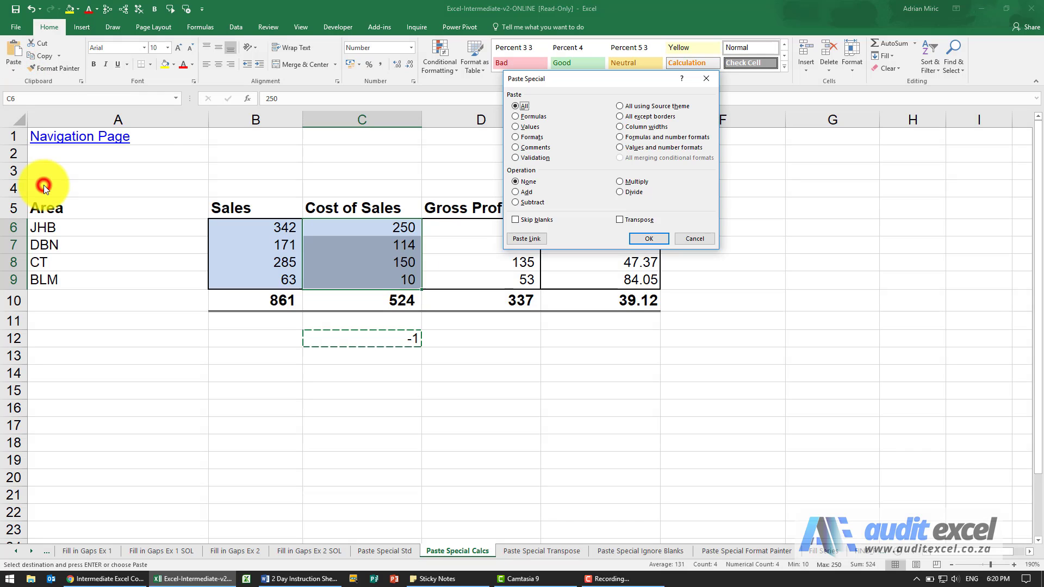
click(618, 184)
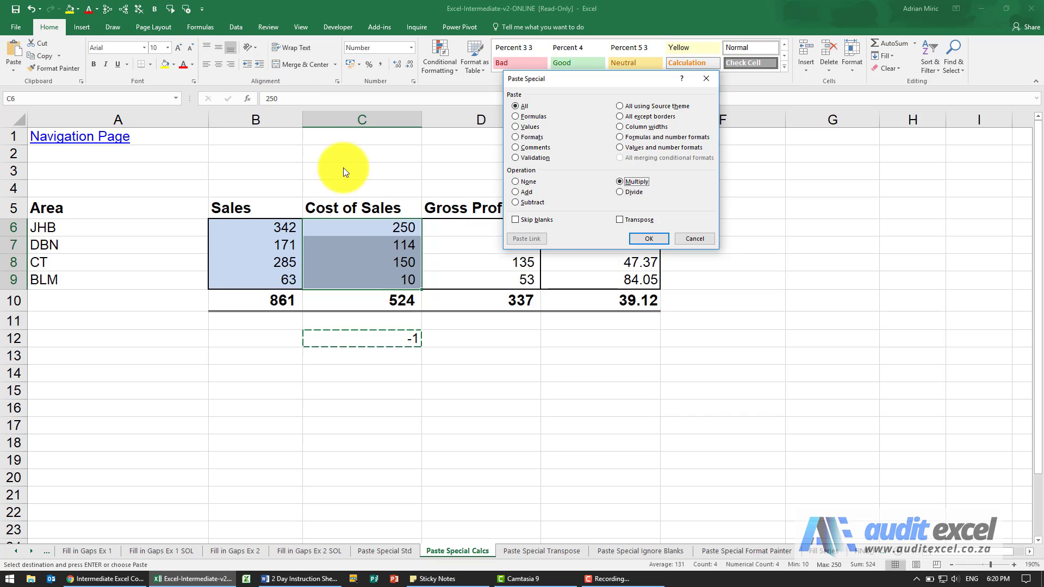
click(647, 242)
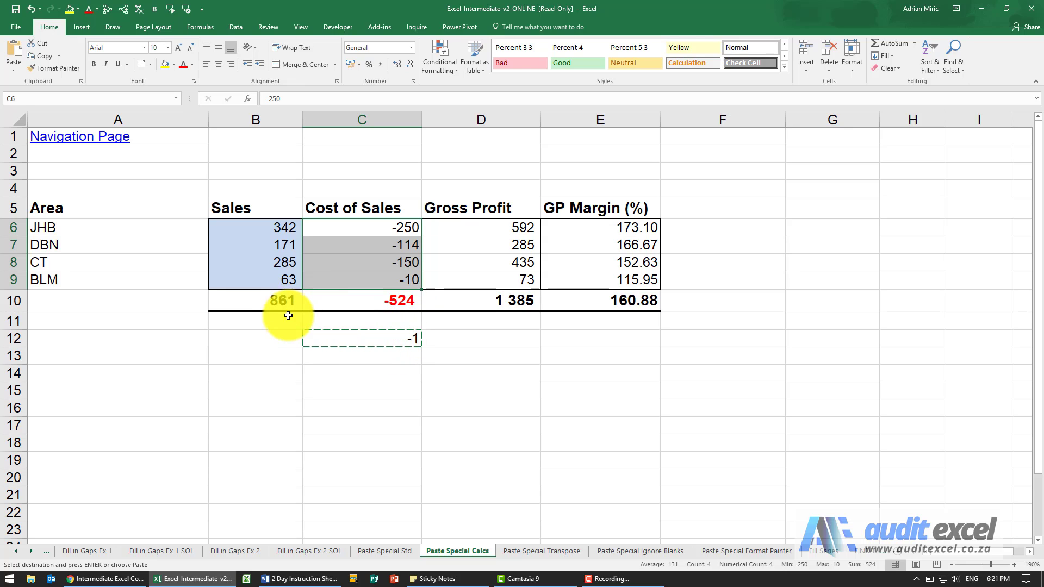
Undo the trial, then Paste Special Values + Multiply to make Cost of Sales negative, totalling -524.
click(33, 14)
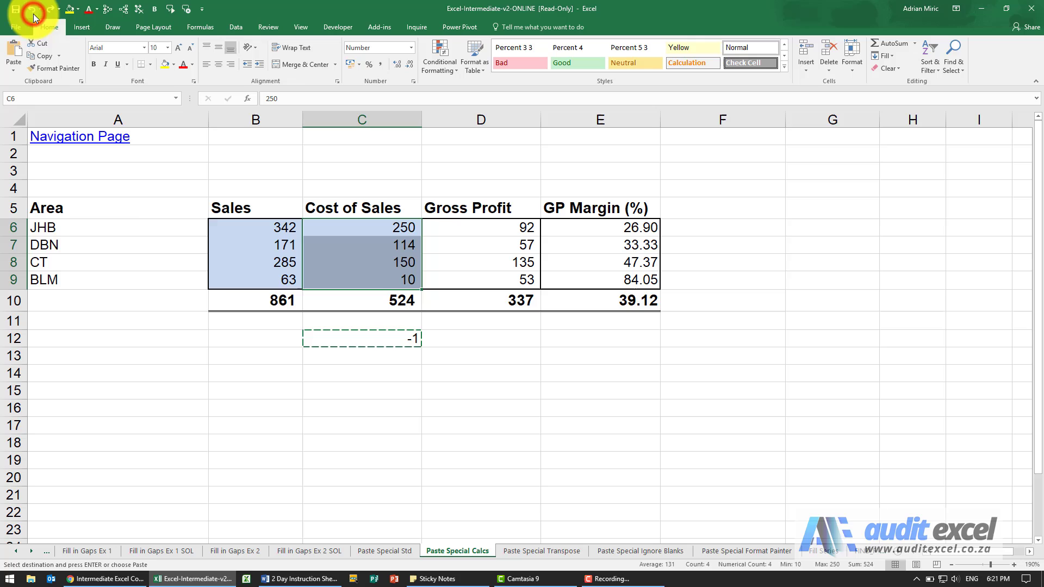
click(13, 63)
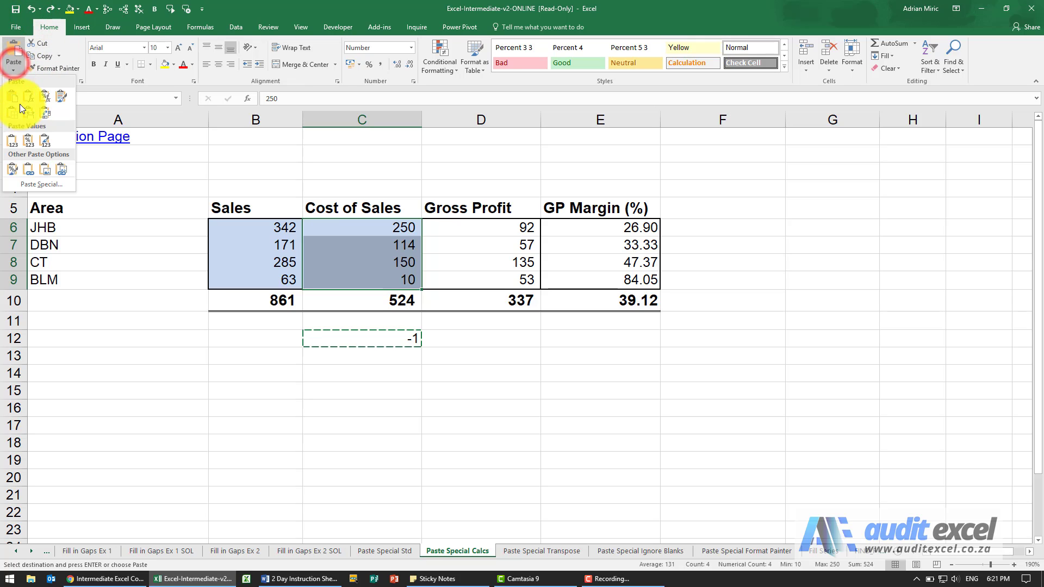
click(32, 185)
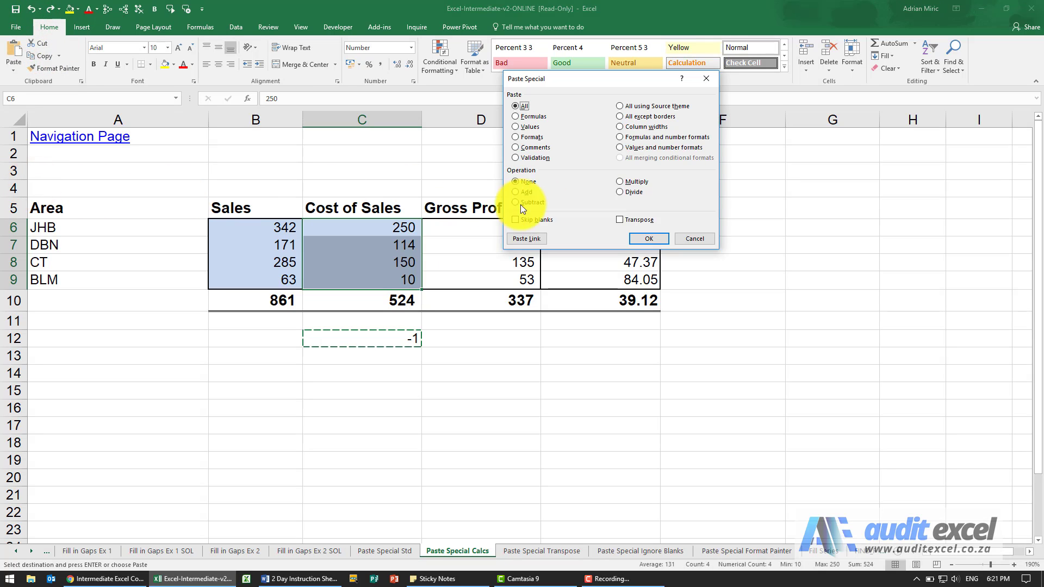
click(622, 183)
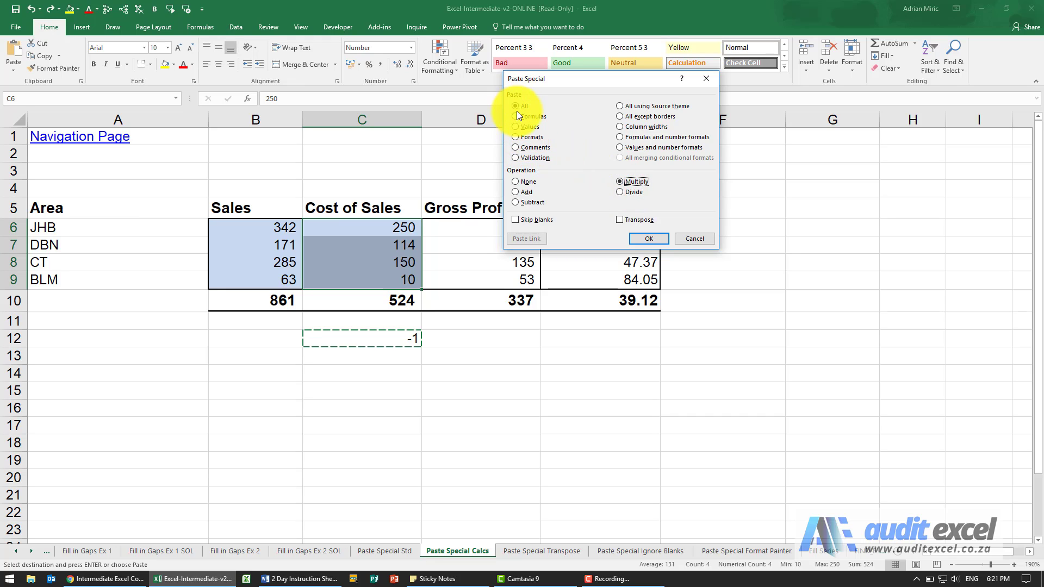
click(516, 128)
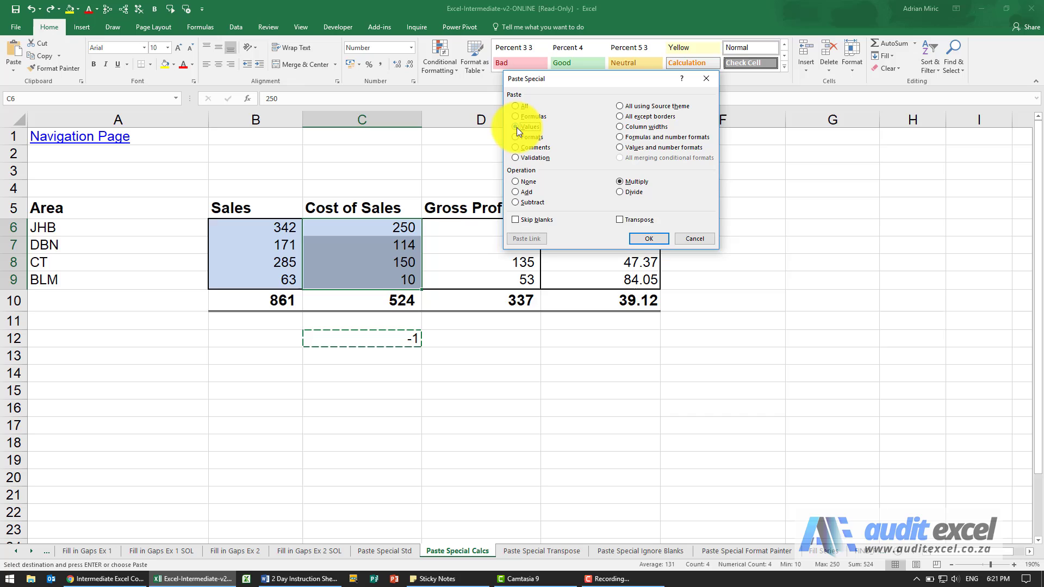
click(635, 237)
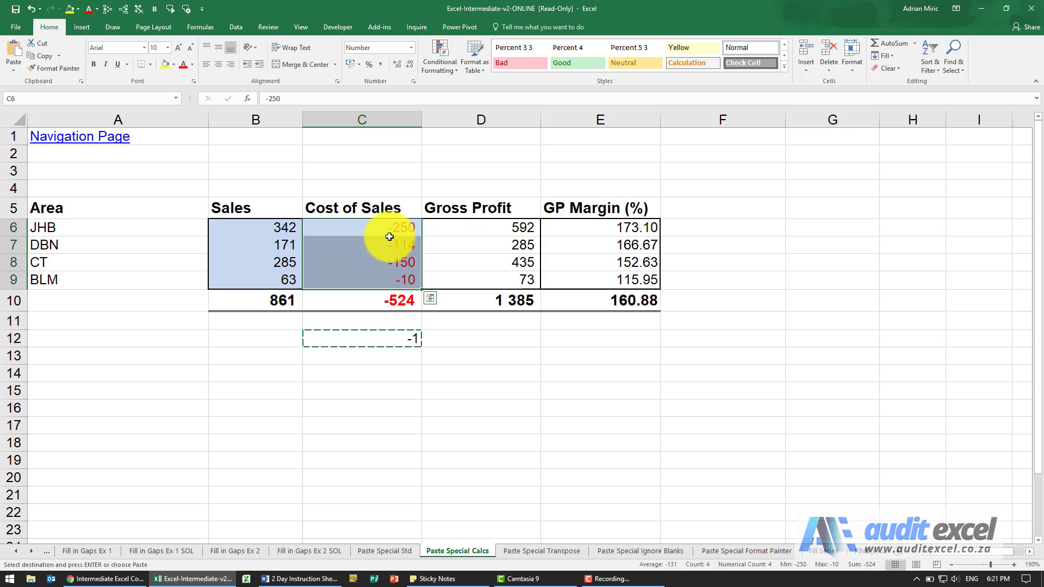
Delete the -1 helper value from C12 and check the first Cost of Sales figure.
click(374, 336)
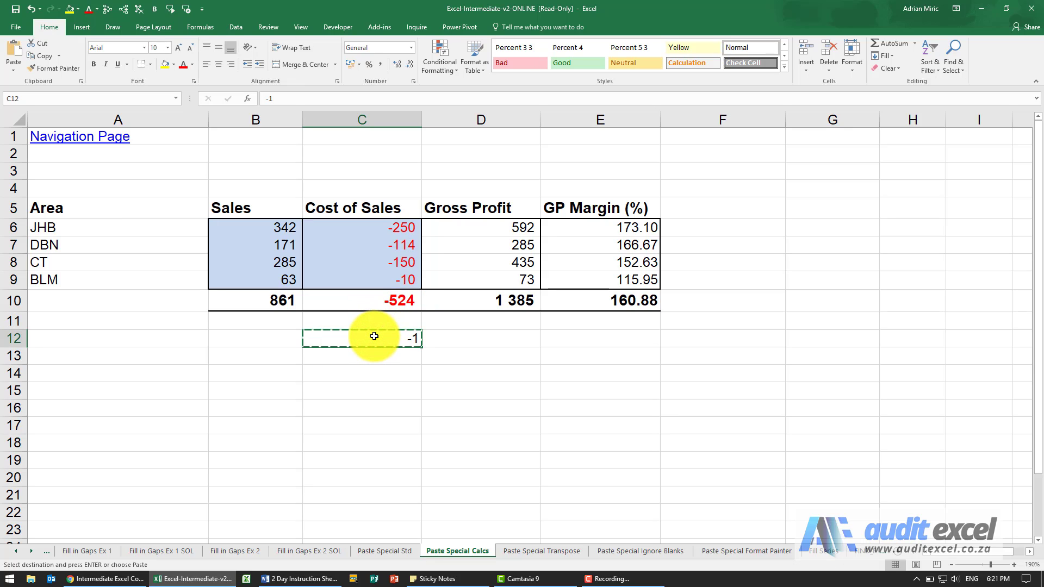
key(Delete)
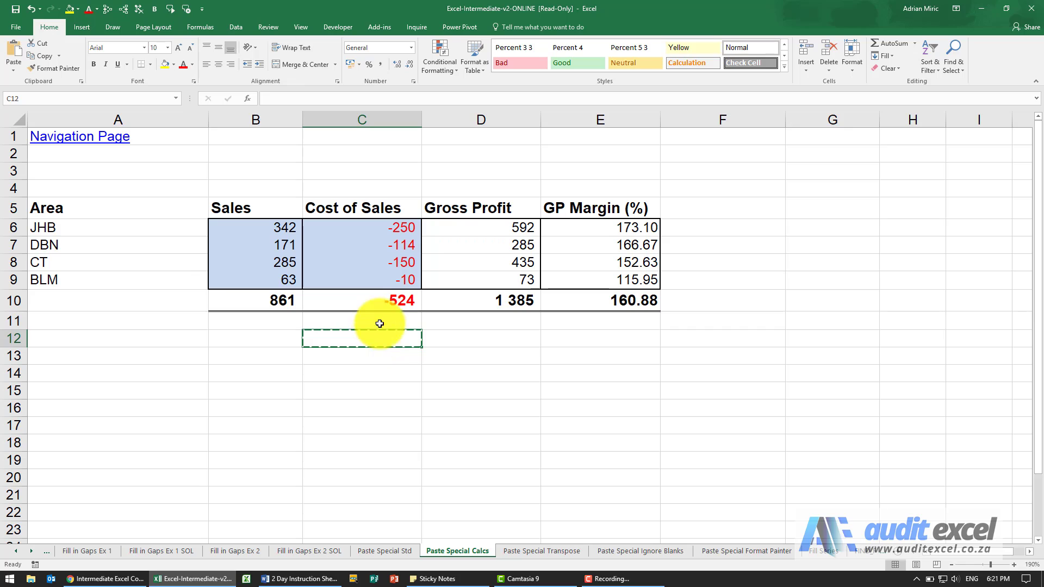
click(386, 228)
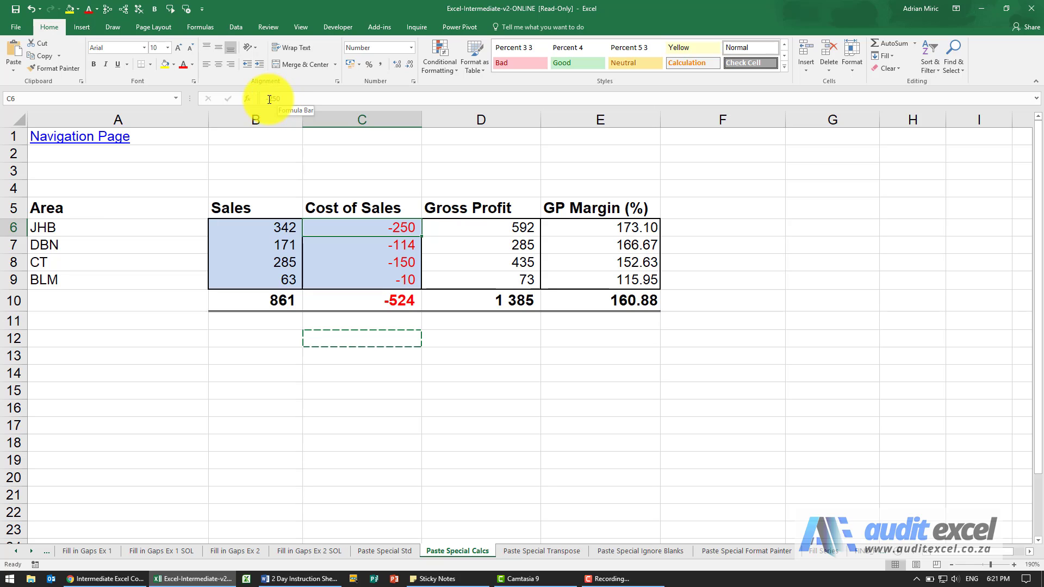
Review the C7 Cost of Sales formula now ending in *-1 and cancel the pending copy.
click(367, 241)
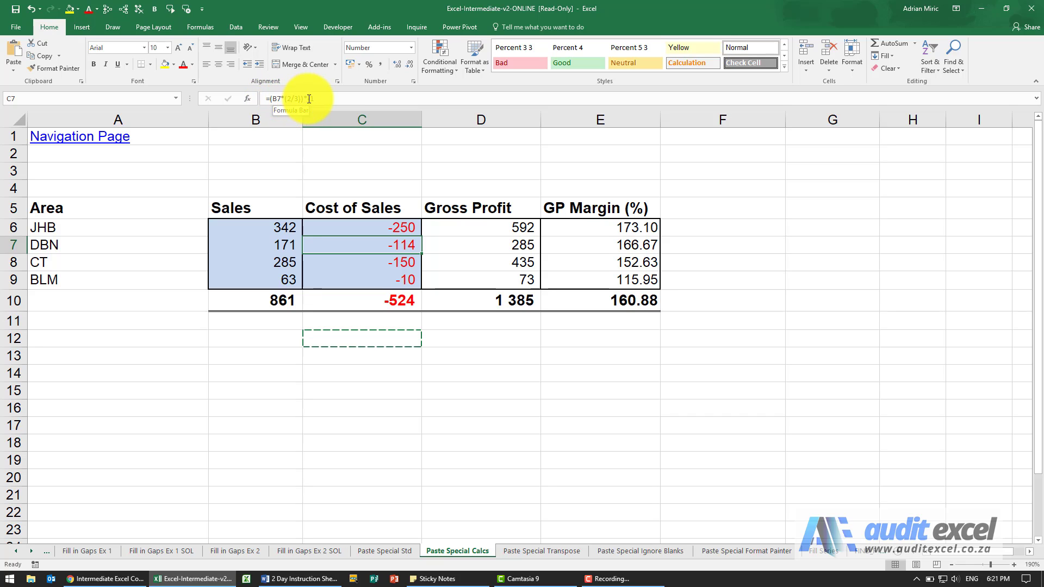
text(-1)
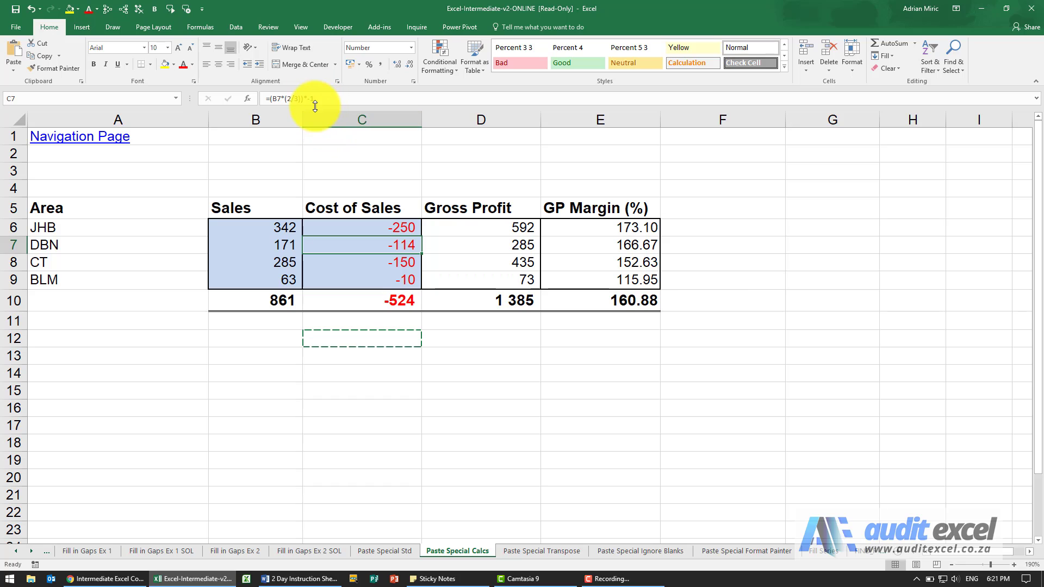
click(380, 257)
key(Escape)
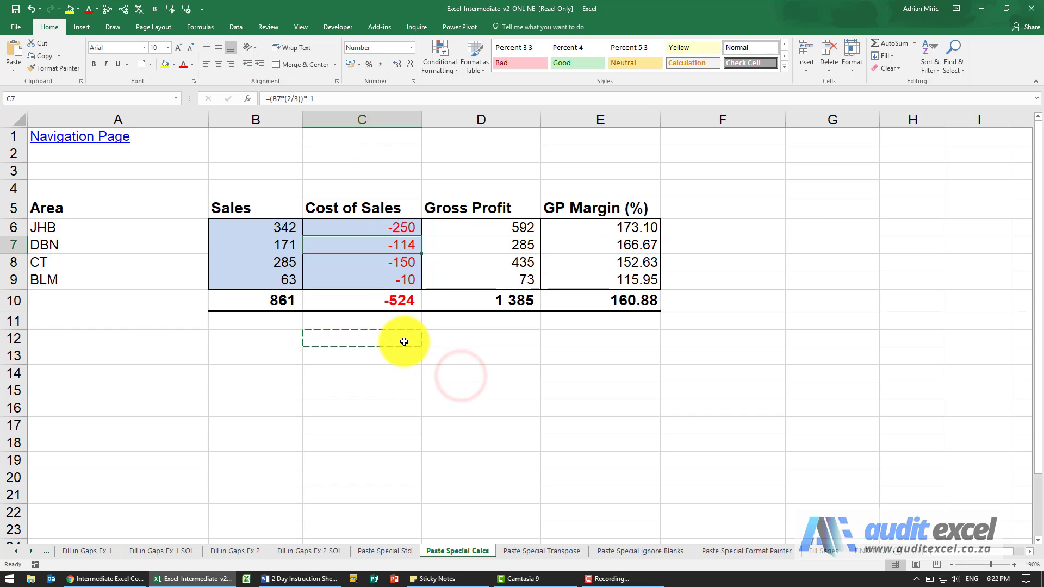
key(Escape)
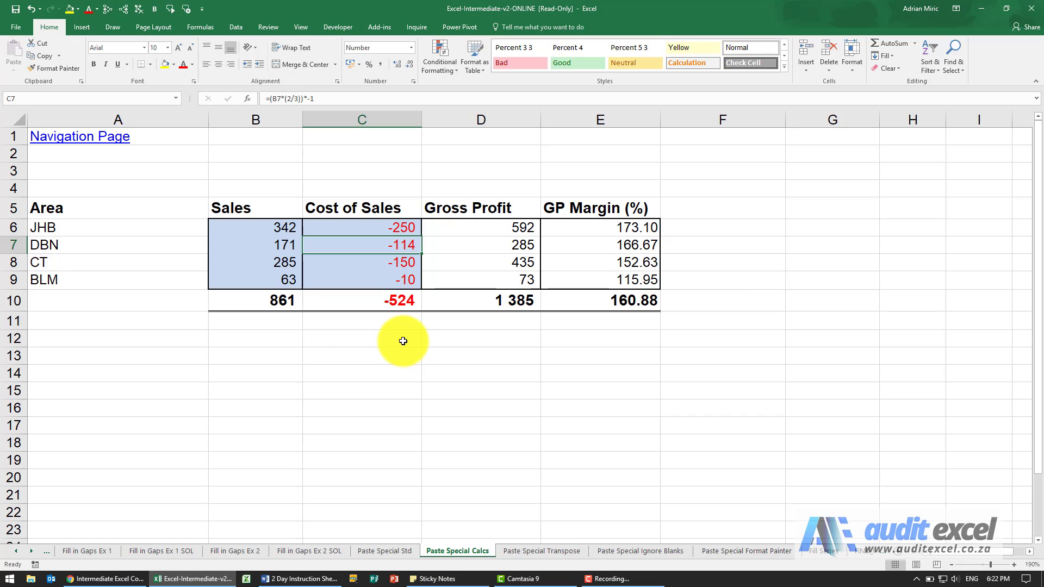
Review the four Sales figures B6:B9, including BLM at 62.7, before choosing B12 for the divisor.
click(278, 336)
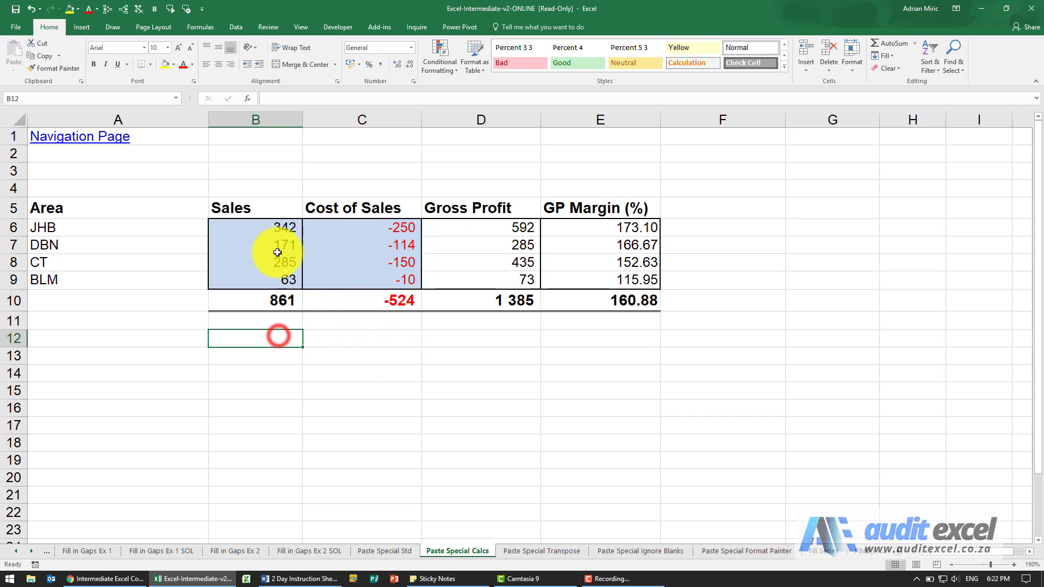
click(264, 226)
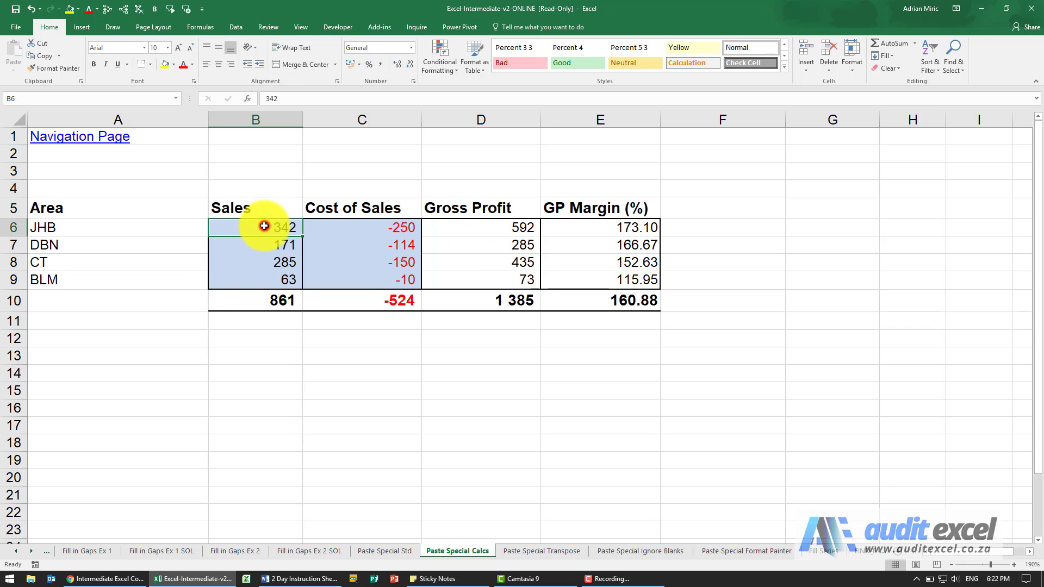
click(267, 243)
click(267, 262)
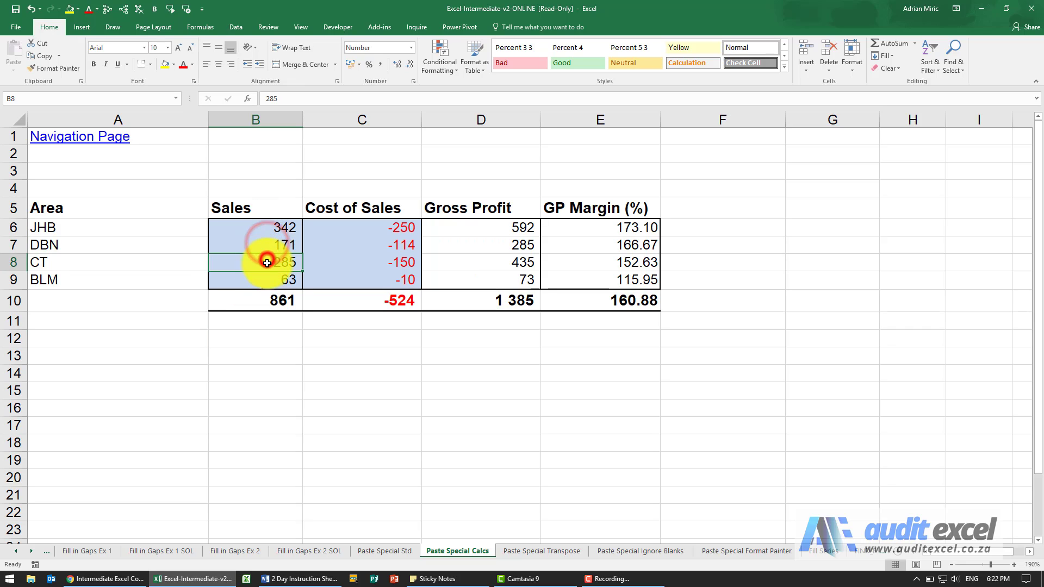
click(264, 278)
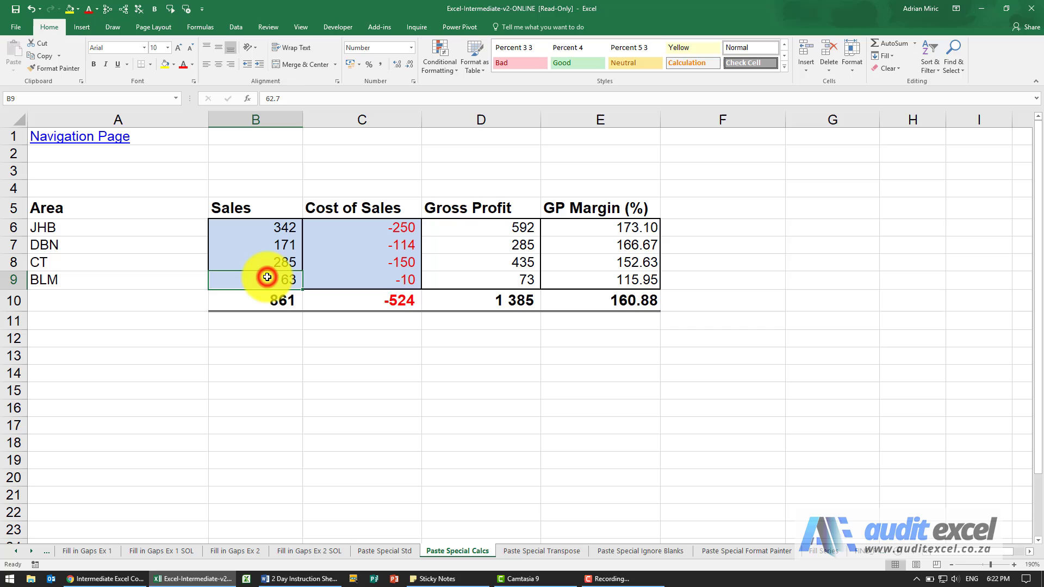
Enter 1.14 in B12, copy it and select the Sales figures B6:B9 as the destination.
click(274, 339)
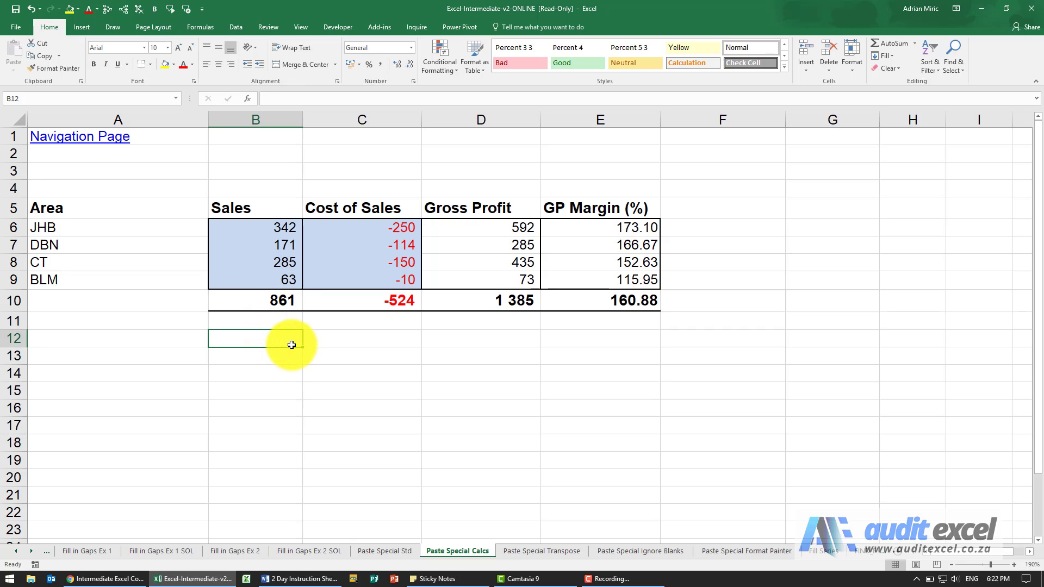
text(1.14)
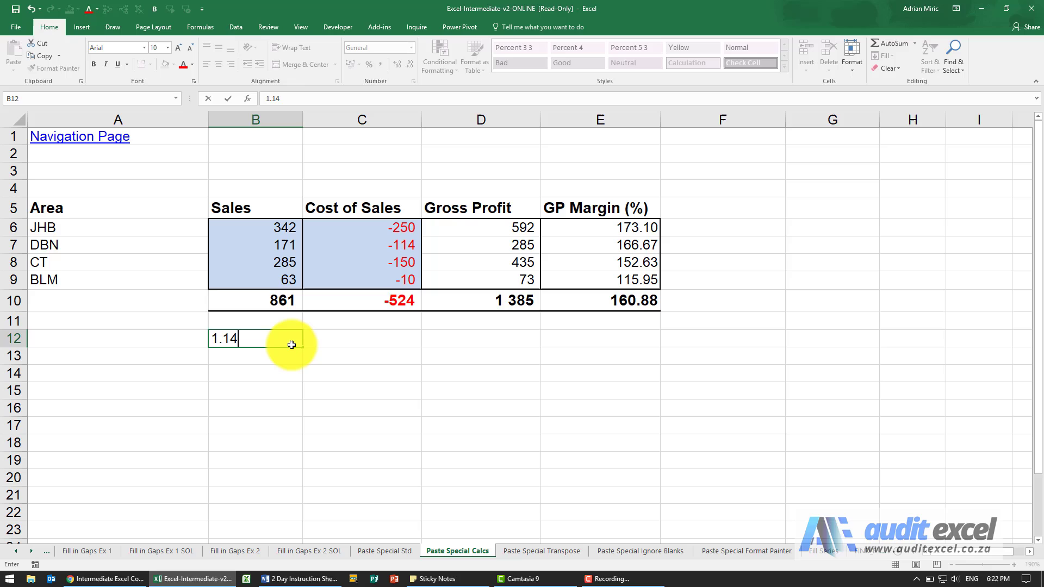
key(Return)
click(291, 344)
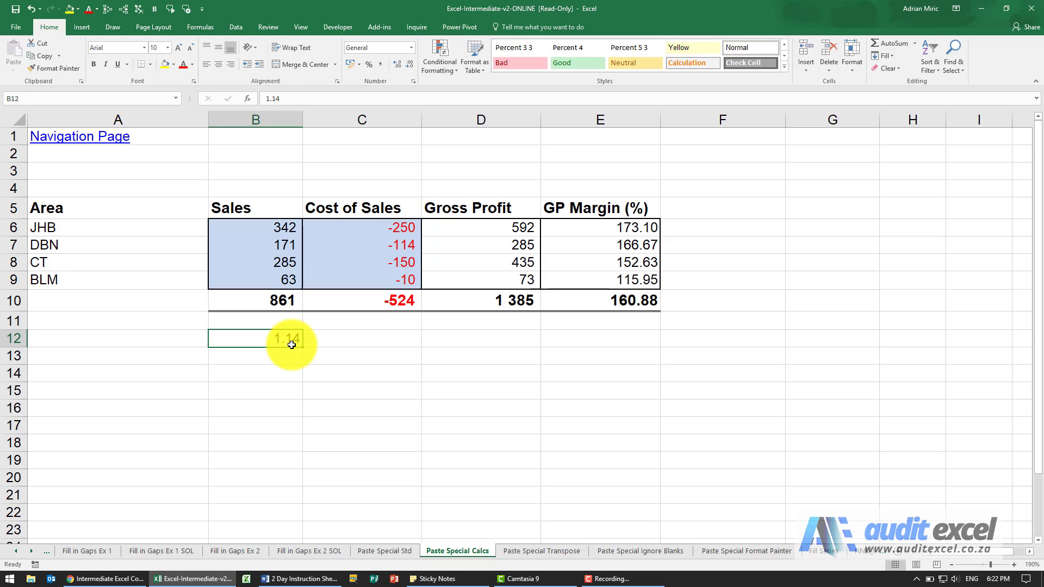
key(ctrl+c)
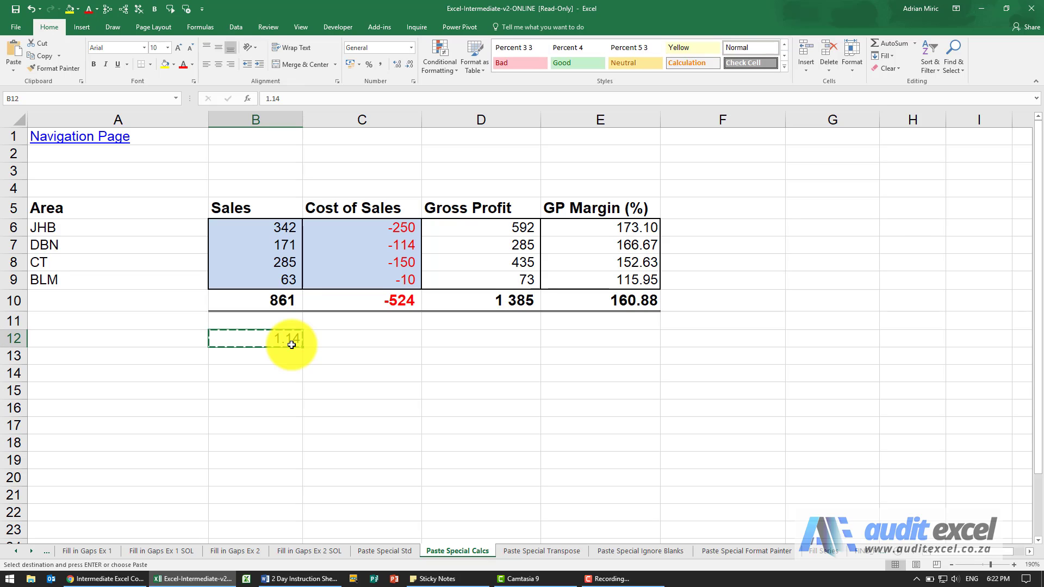
drag(271, 226, 253, 278)
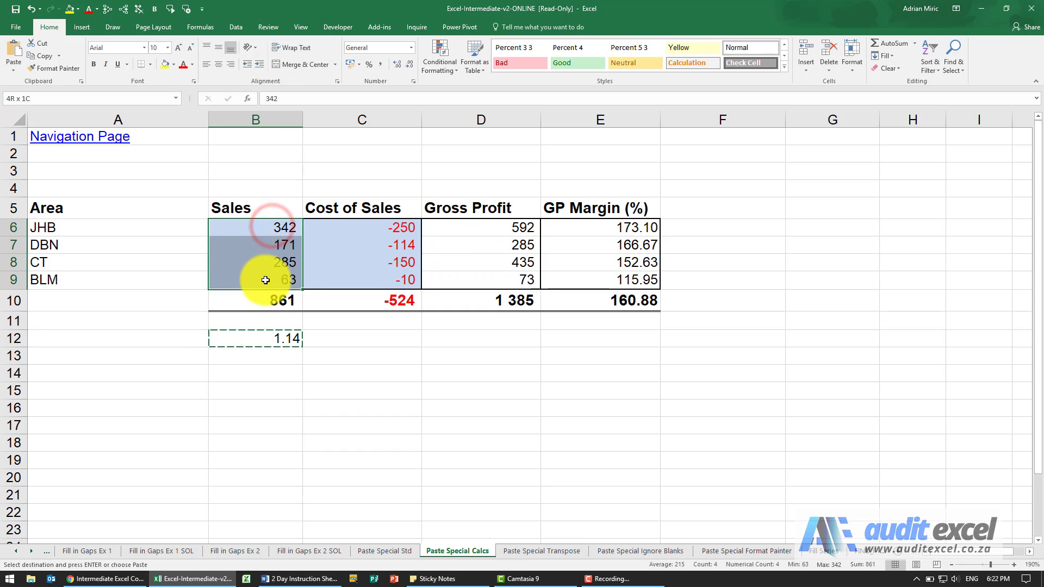
Divide the Sales figures by 1.14 with Paste Special Values + Divide, giving 300, 150, 250 and 55.
click(12, 70)
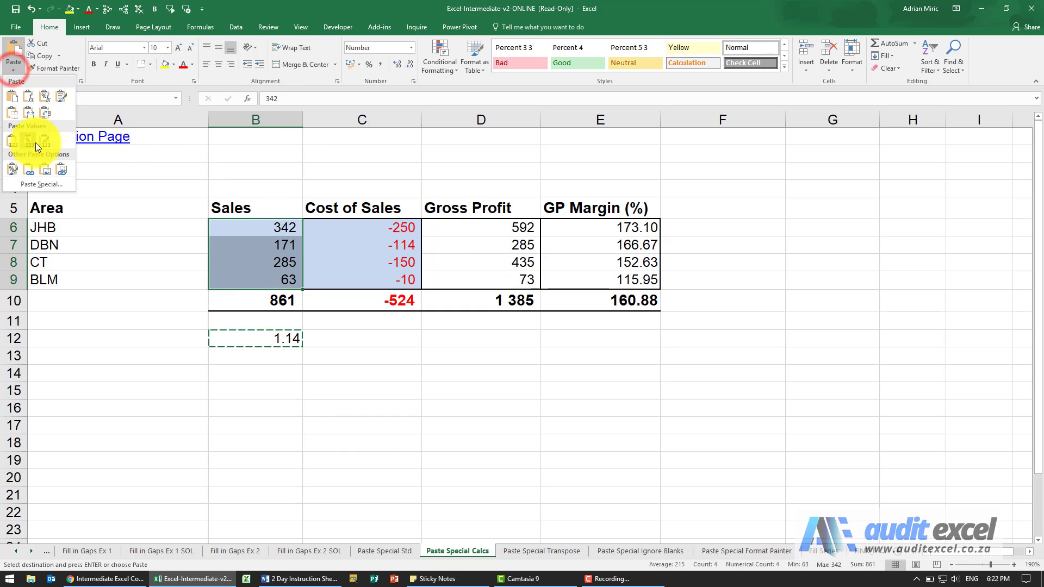
click(41, 180)
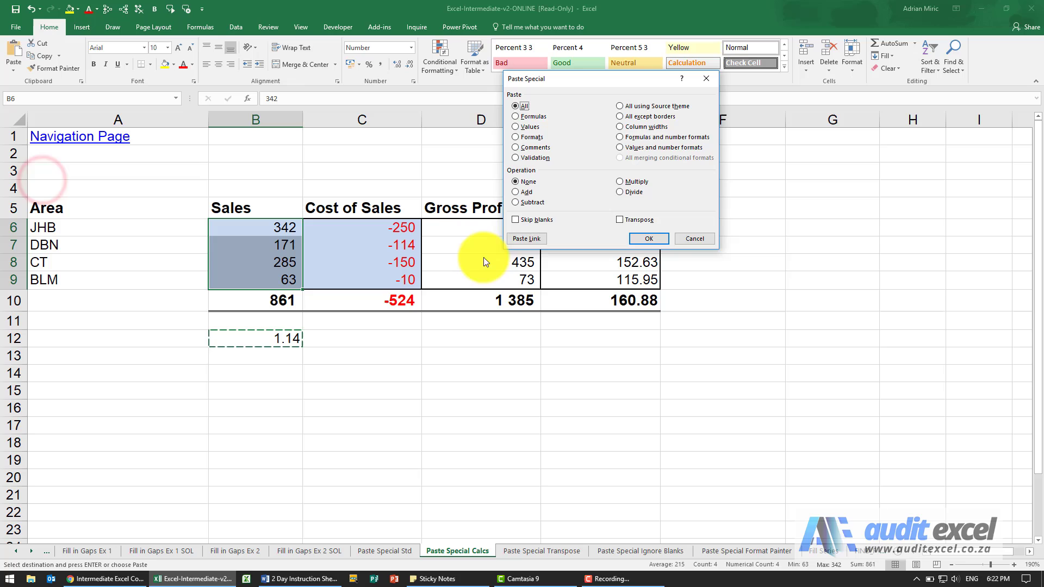
click(621, 193)
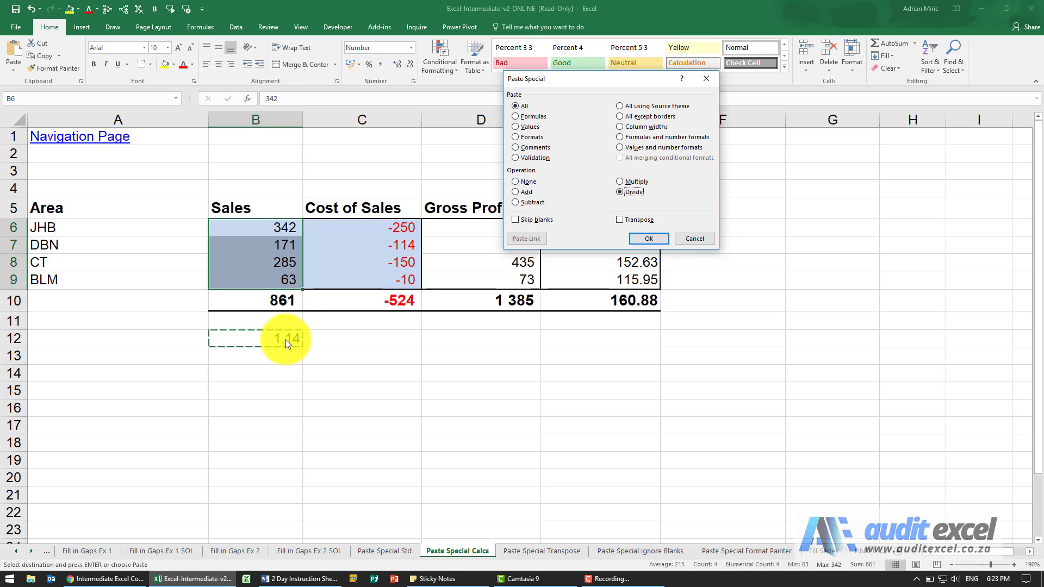
click(519, 128)
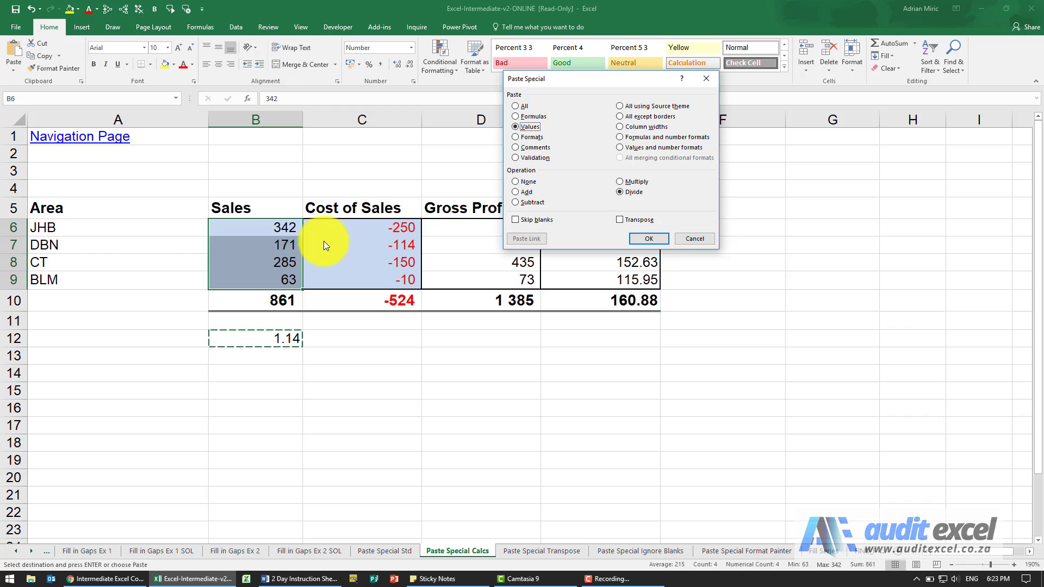
click(638, 240)
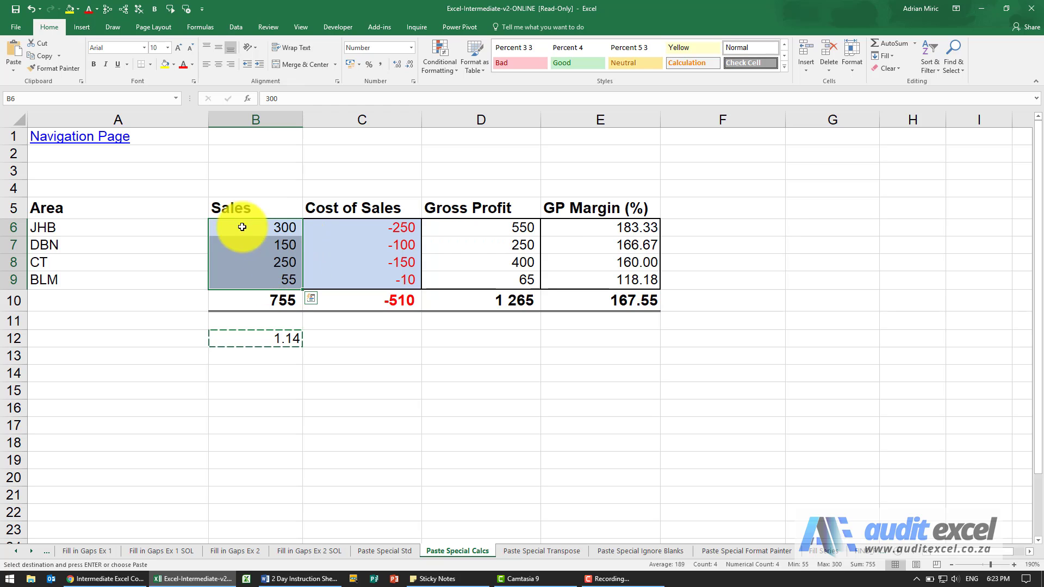
Check the 1.14 helper cell, the new JHB Sales figure 300 and its Cost of Sales.
click(279, 336)
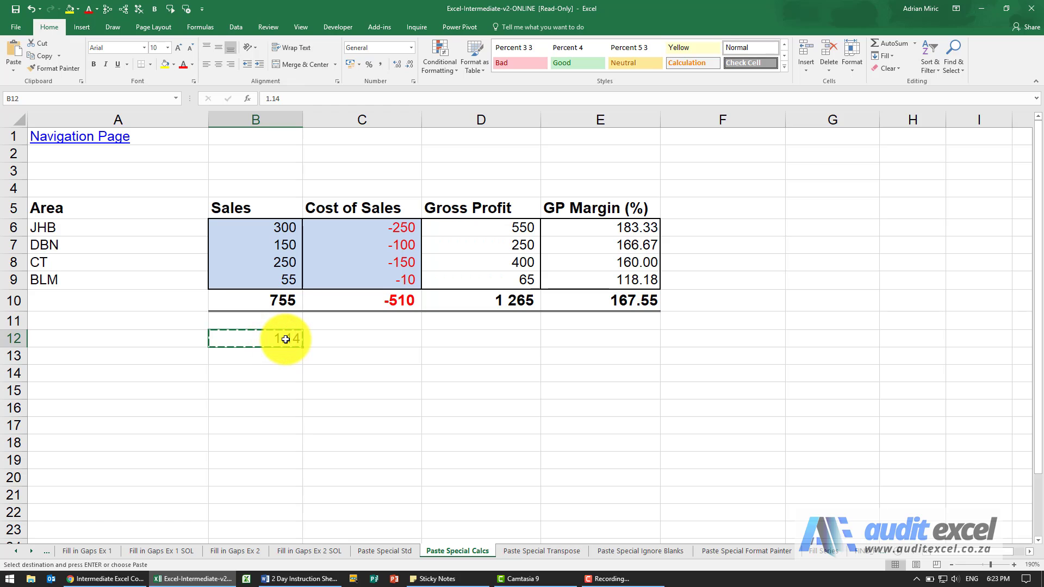
click(282, 229)
click(334, 229)
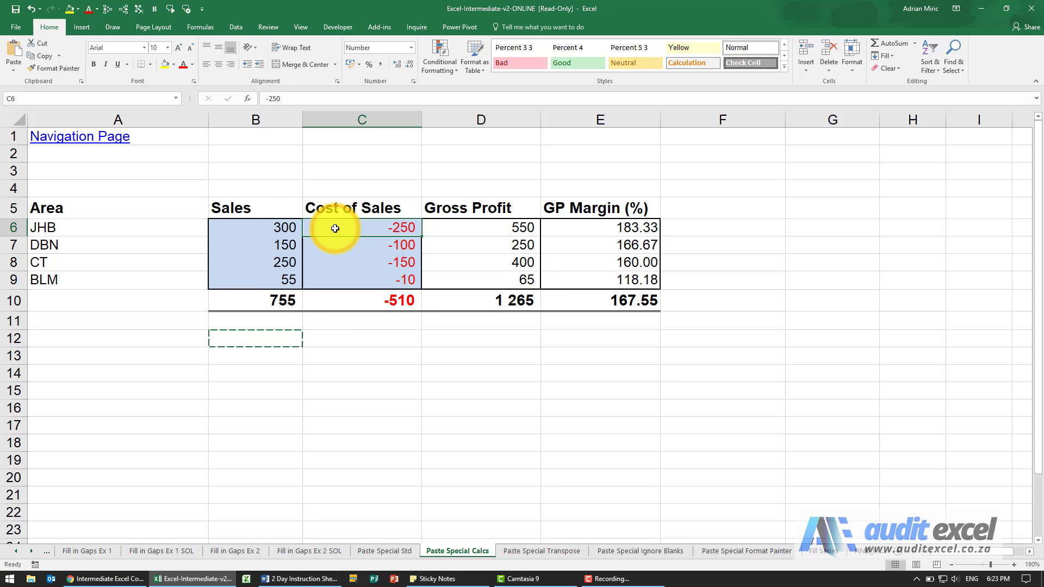